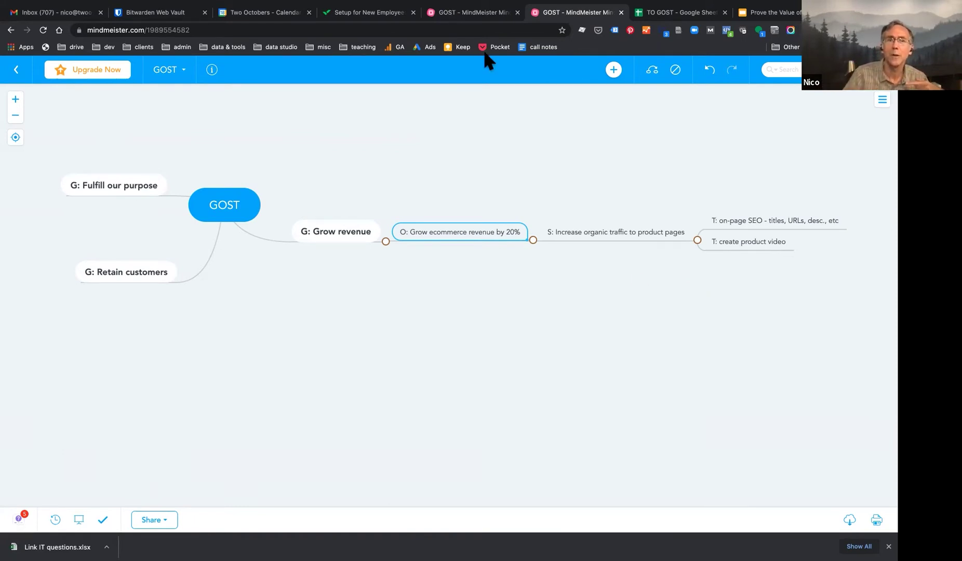
Switch to the TO GOST Google Sheet and, on Bike-Blank, enter the metric "Ranking over time for product" for the titles, descriptions & URLs tactic.
click(675, 15)
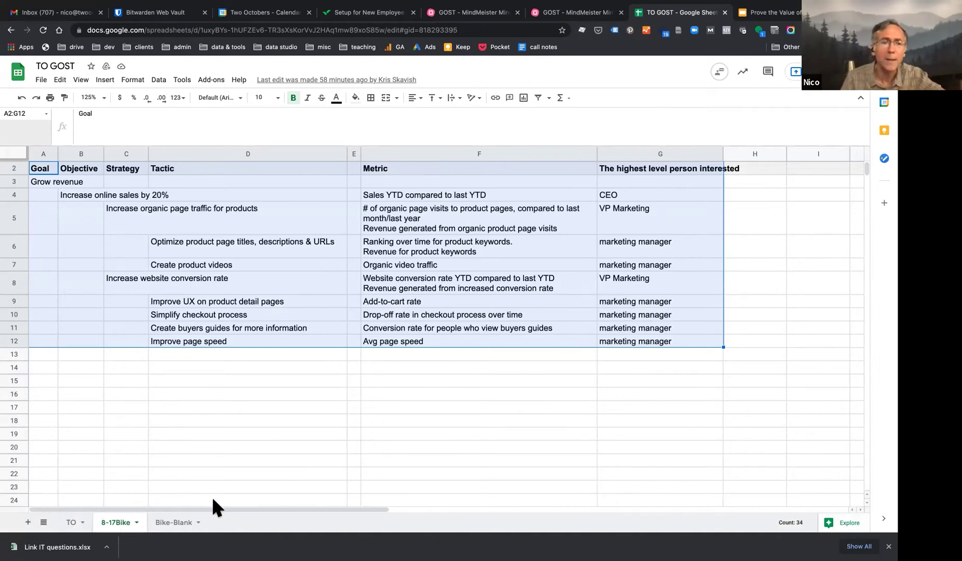
click(167, 526)
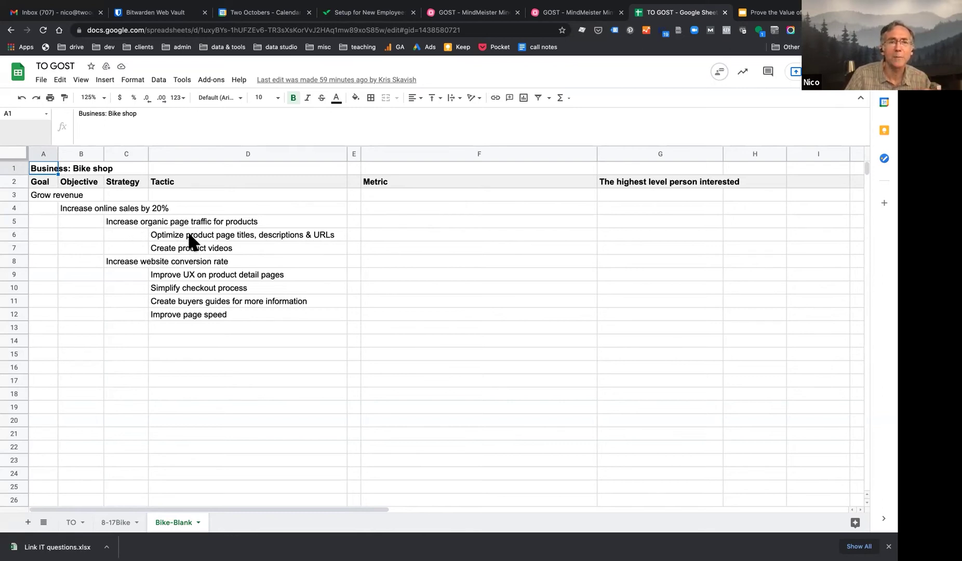
click(399, 235)
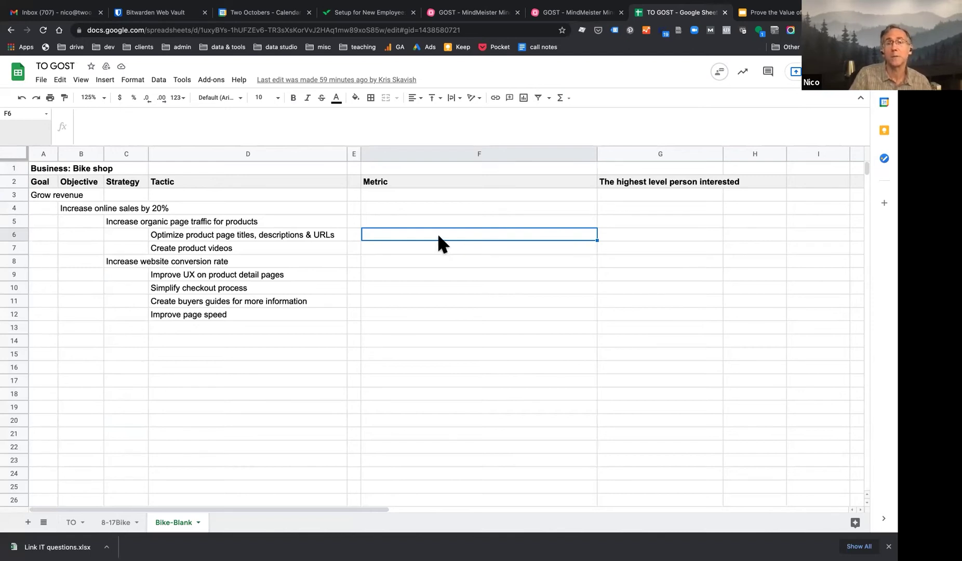
text(Mea)
key(BackSpace)
key(BackSpace)
key(BackSpace)
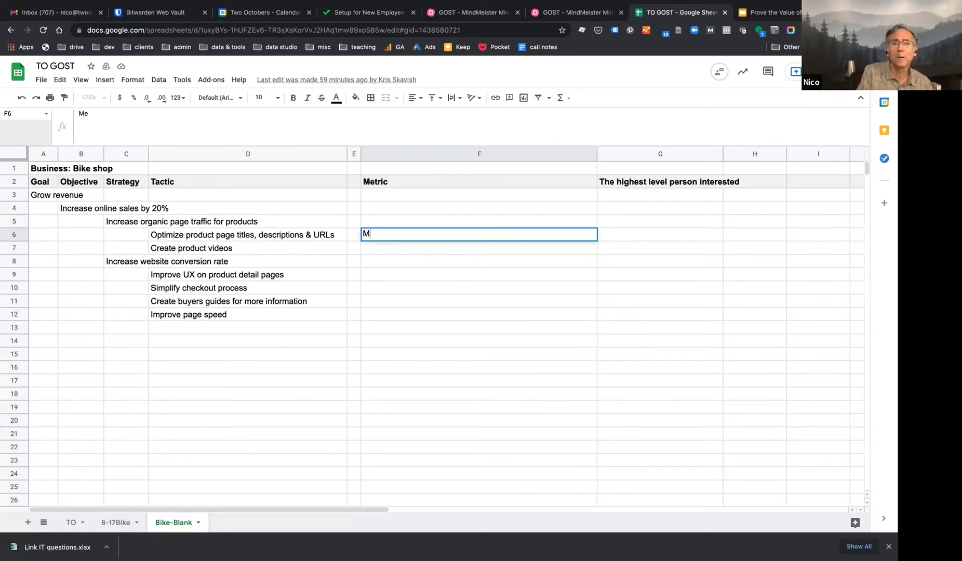
text(Ranking)
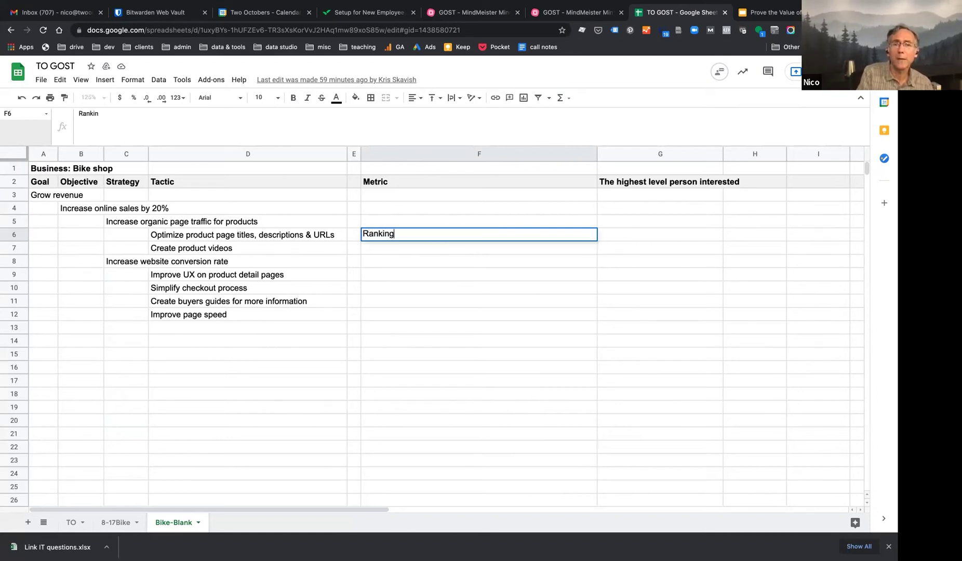
text( ov)
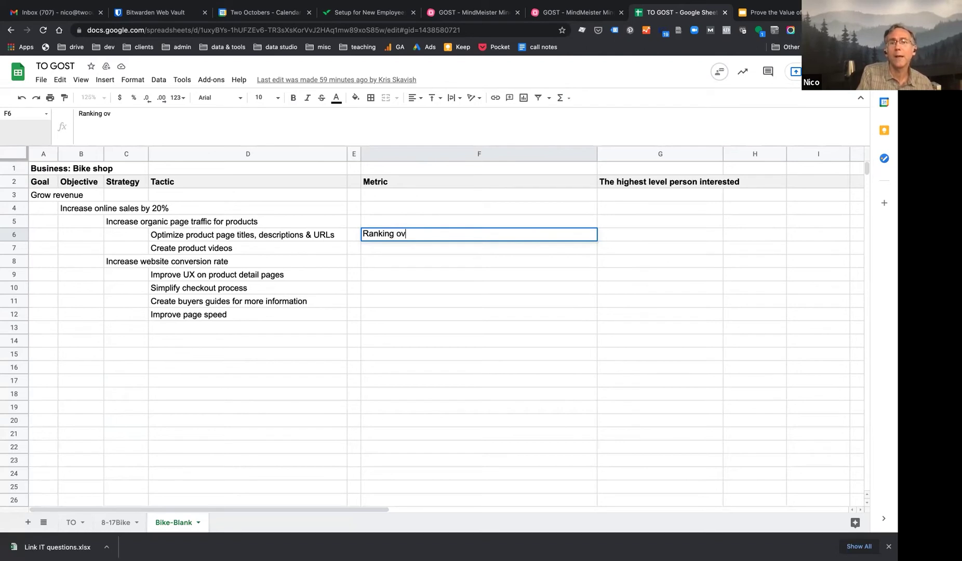
text(er time for )
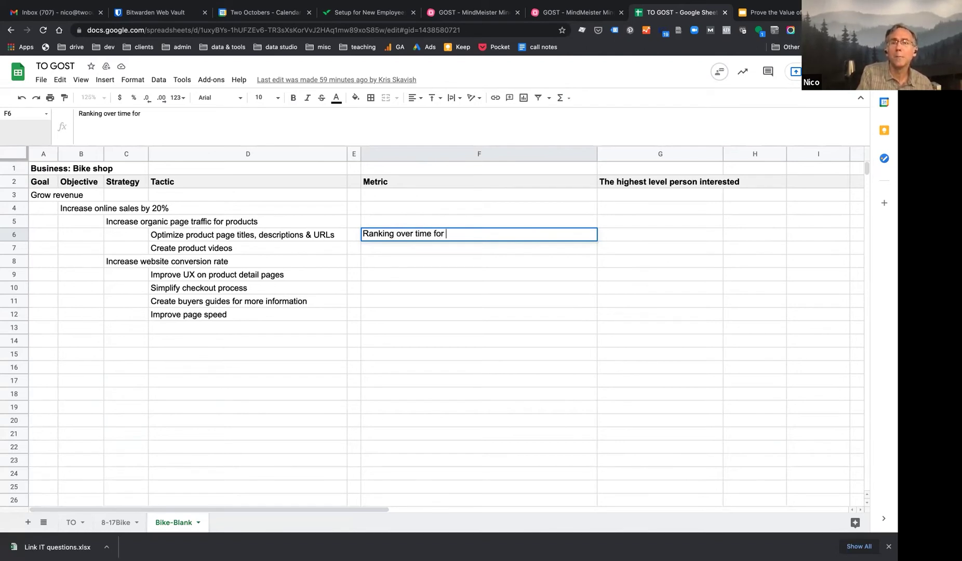
text(product)
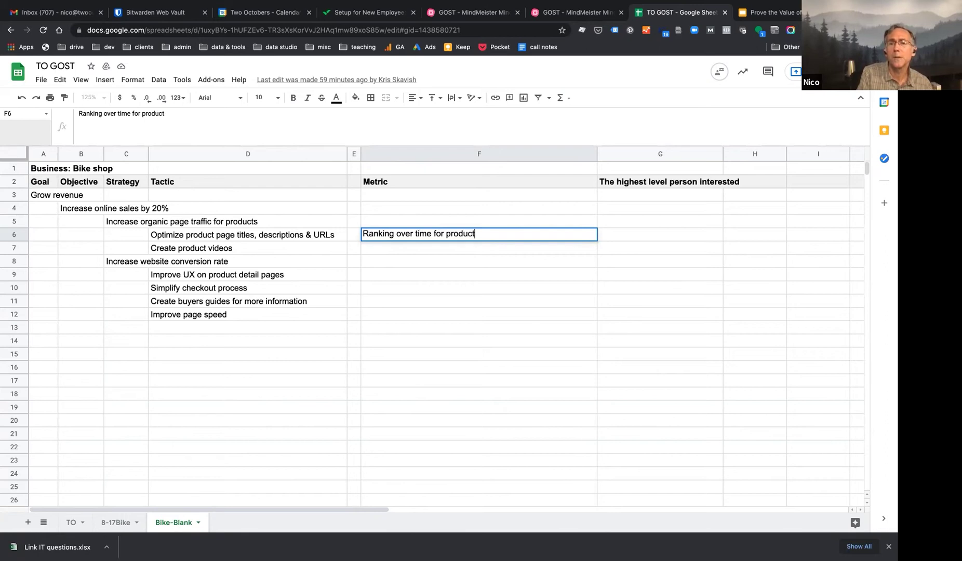
Replace "over time" with "YoY" in the ranking metric in F6.
drag(431, 233, 397, 235)
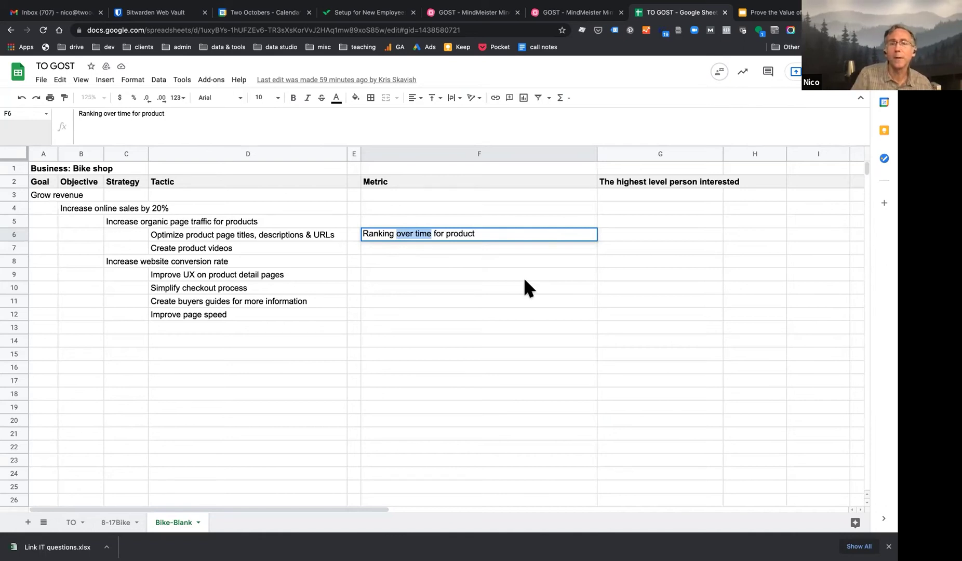
click(414, 232)
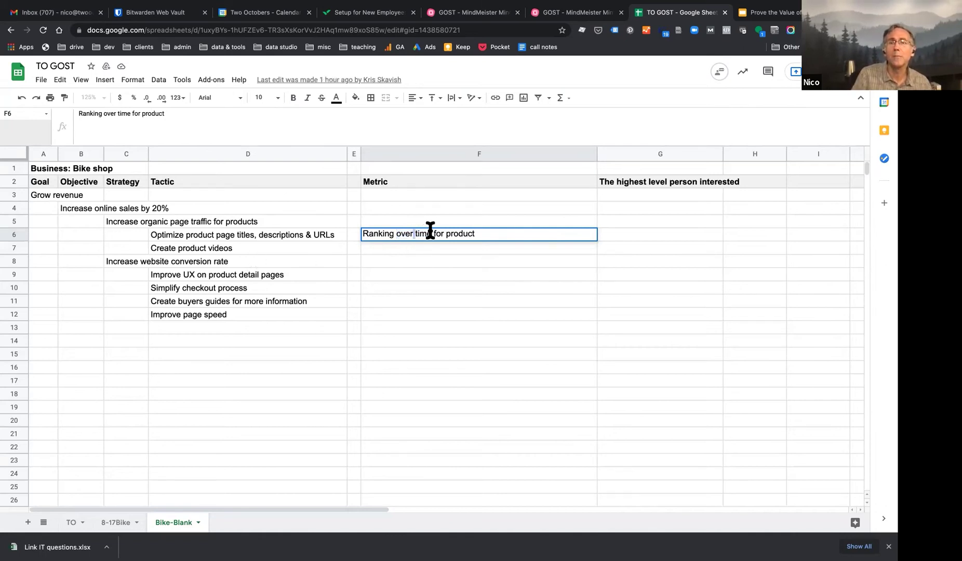
key(BackSpace)
key(BackSpace)
key(BackSpace)
key(BackSpace)
key(BackSpace)
key(BackSpace)
key(BackSpace)
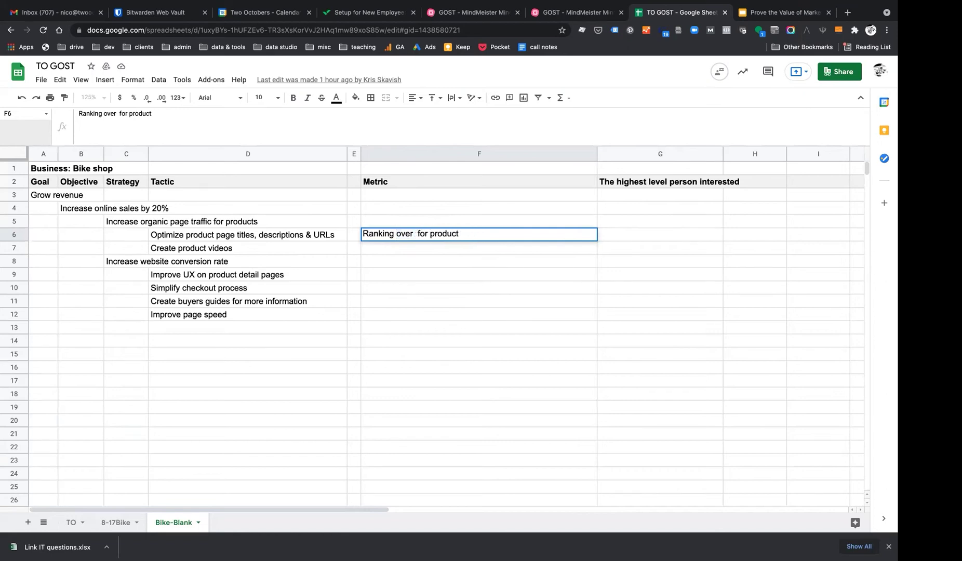
key(BackSpace)
key(BackSpace)
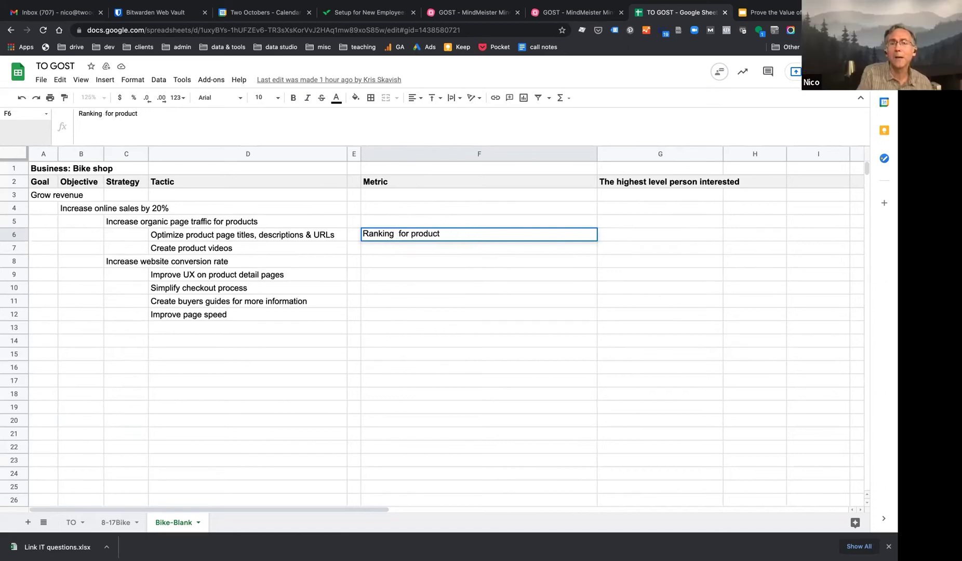
text(Y)
text(OY)
key(BackSpace)
key(BackSpace)
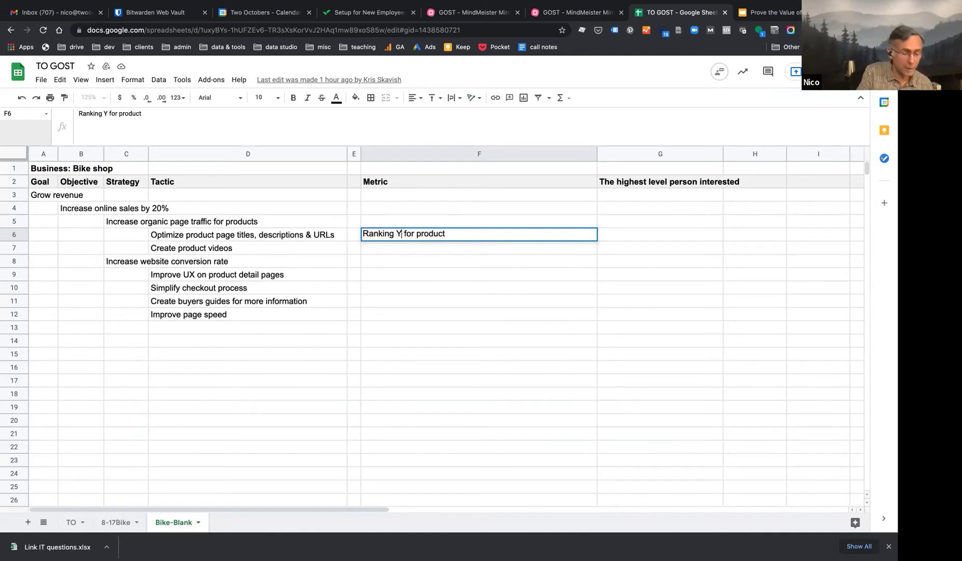
text(oY)
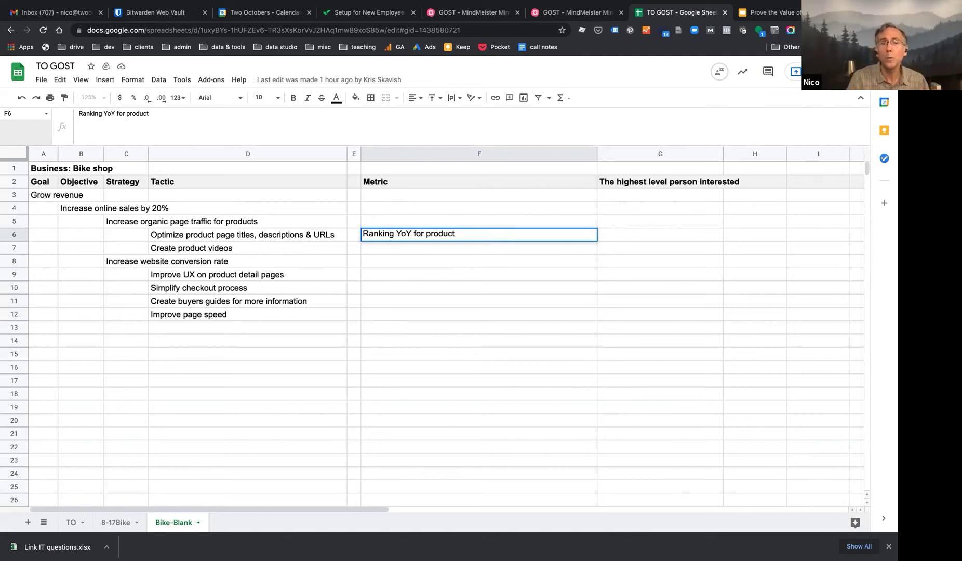
Append ", Traffic to product, Revenue" to the ranking metric in F6.
click(487, 233)
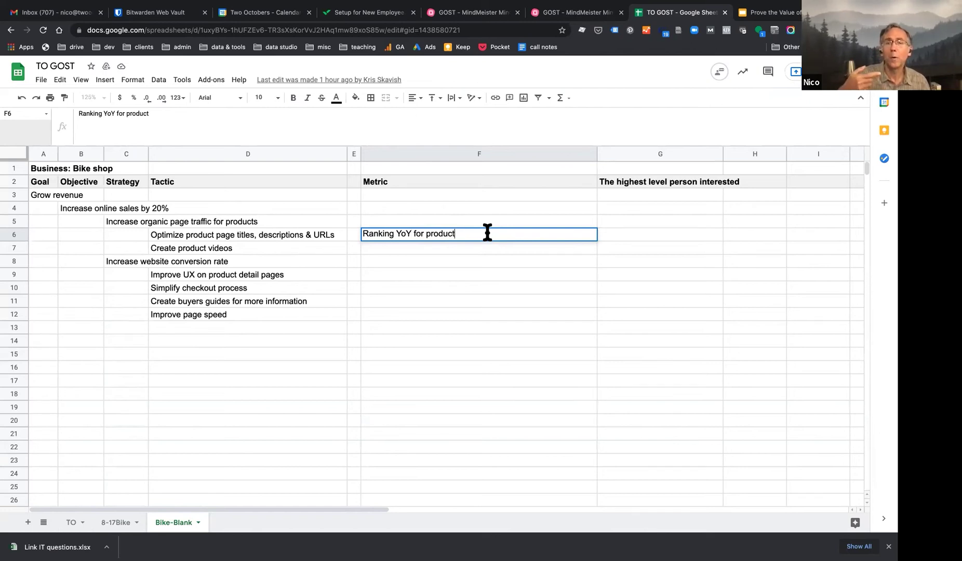
text(, )
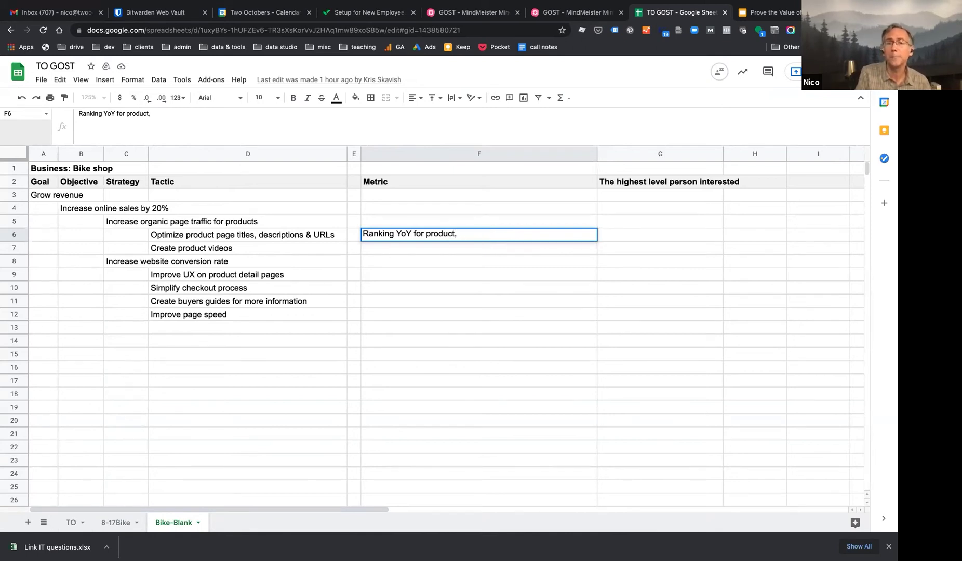
text(Tra)
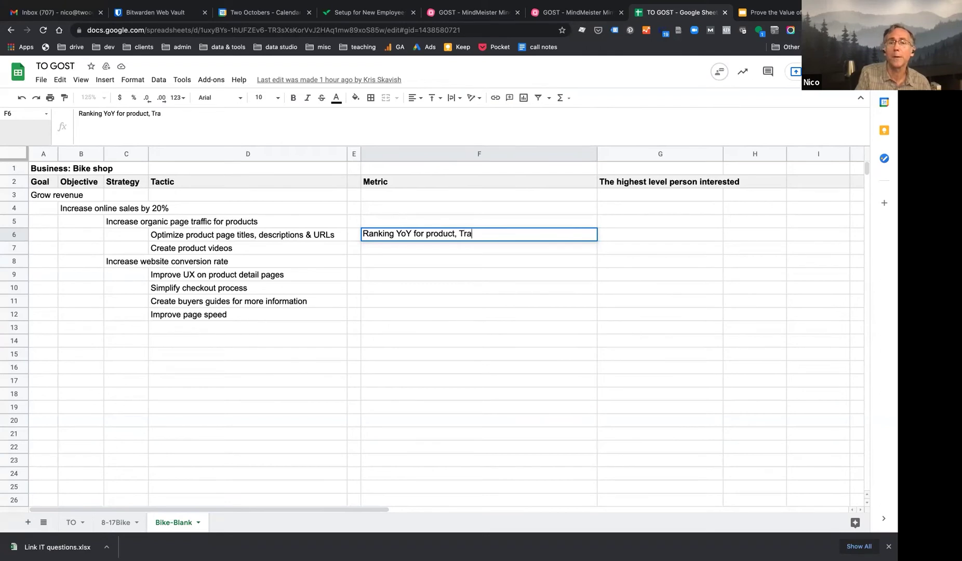
text(ffic to )
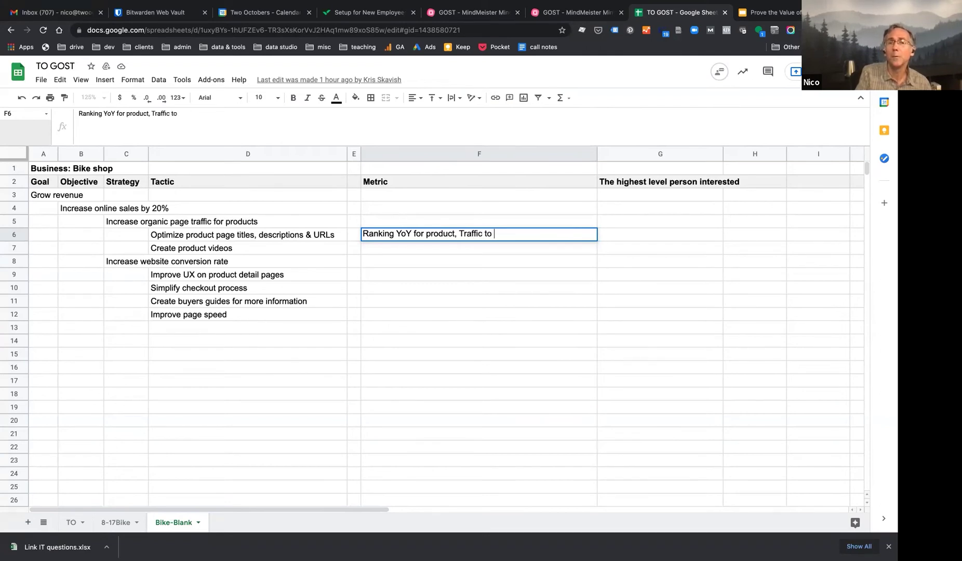
text(product )
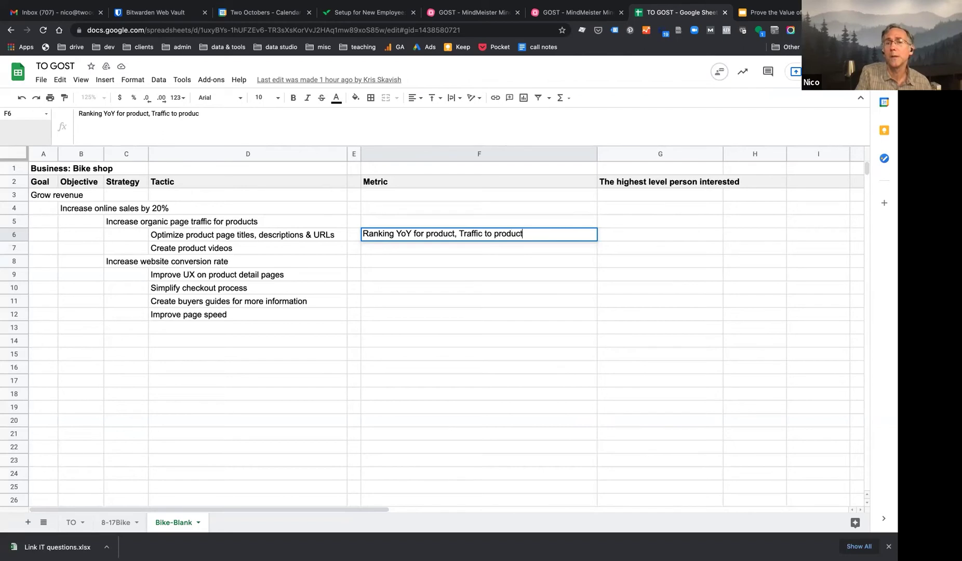
text( Revenue)
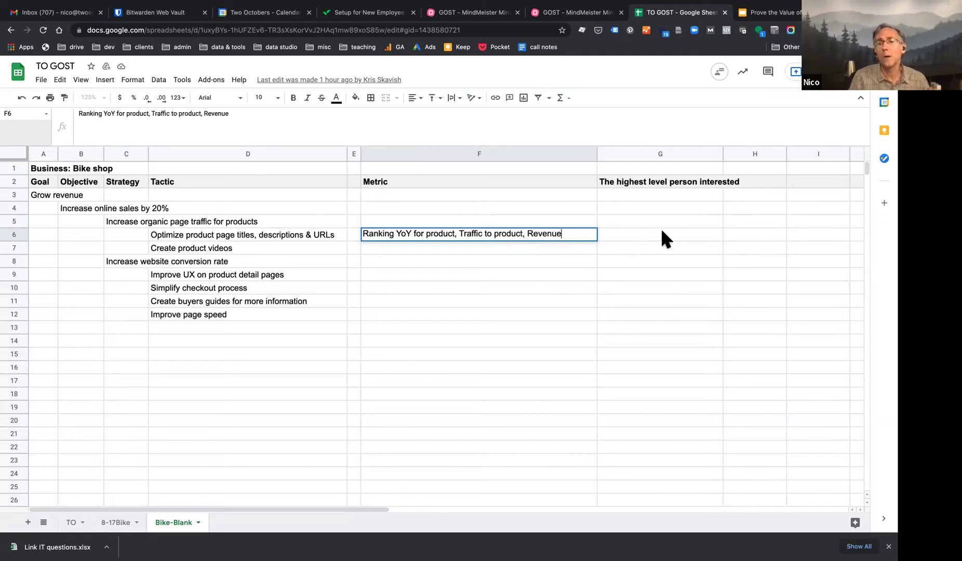
key(Tab)
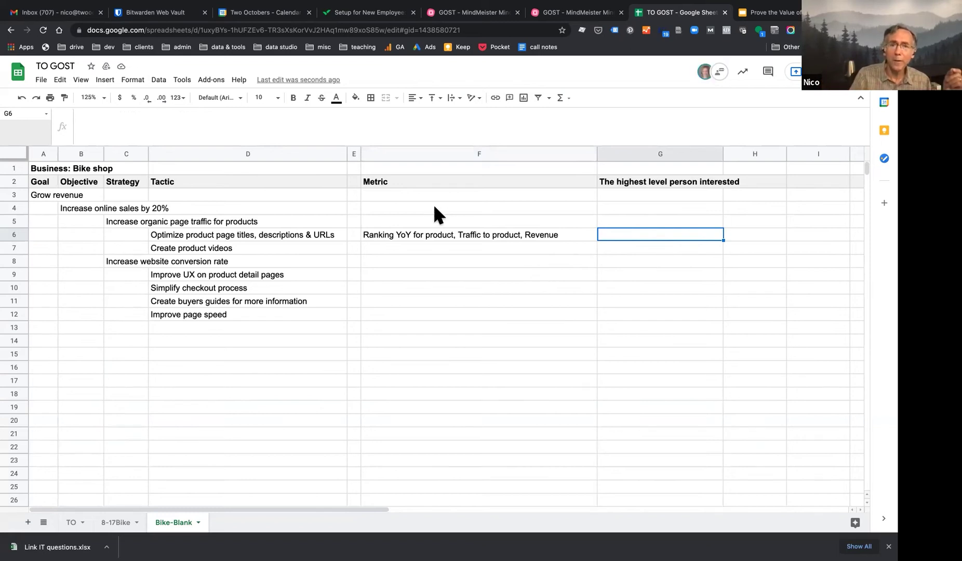
Copy "Traffic to product pages, Revenue" from the F6 metric into F5 for the organic page traffic strategy.
click(422, 220)
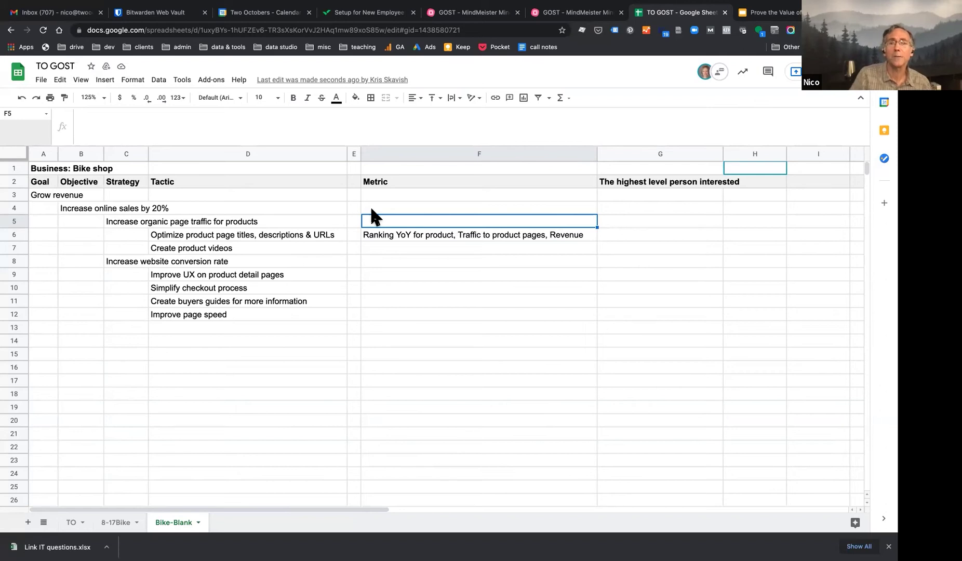
click(397, 231)
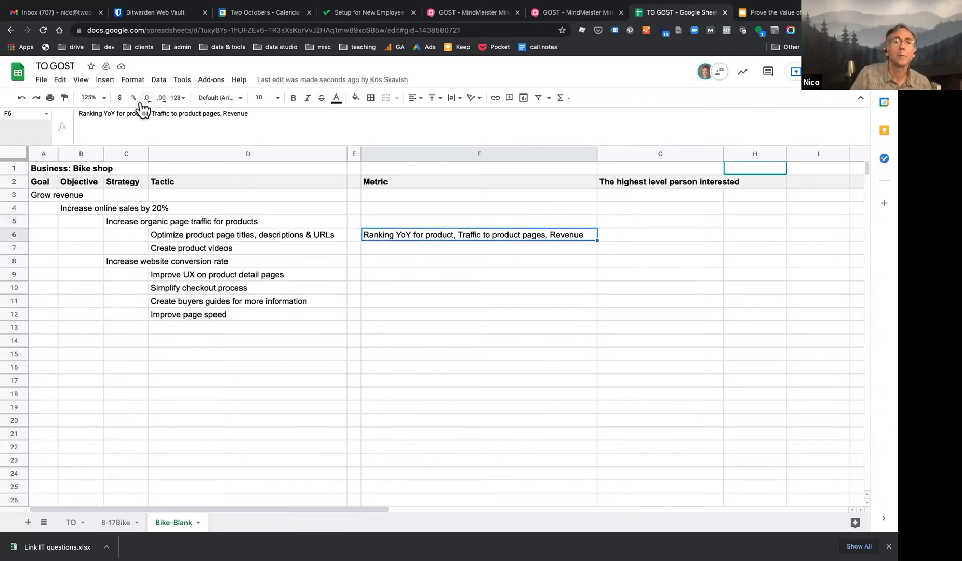
drag(250, 115, 151, 114)
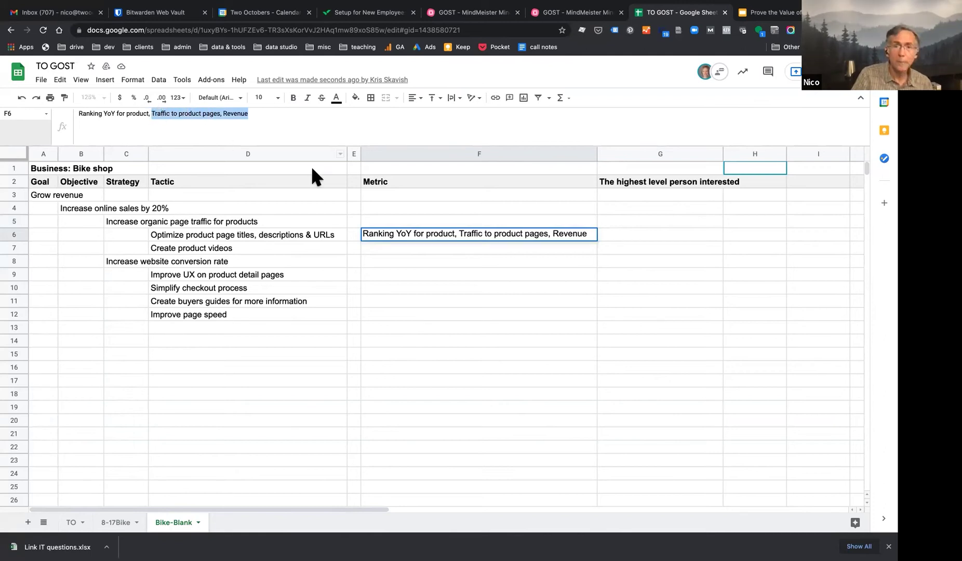
key(ctrl+c)
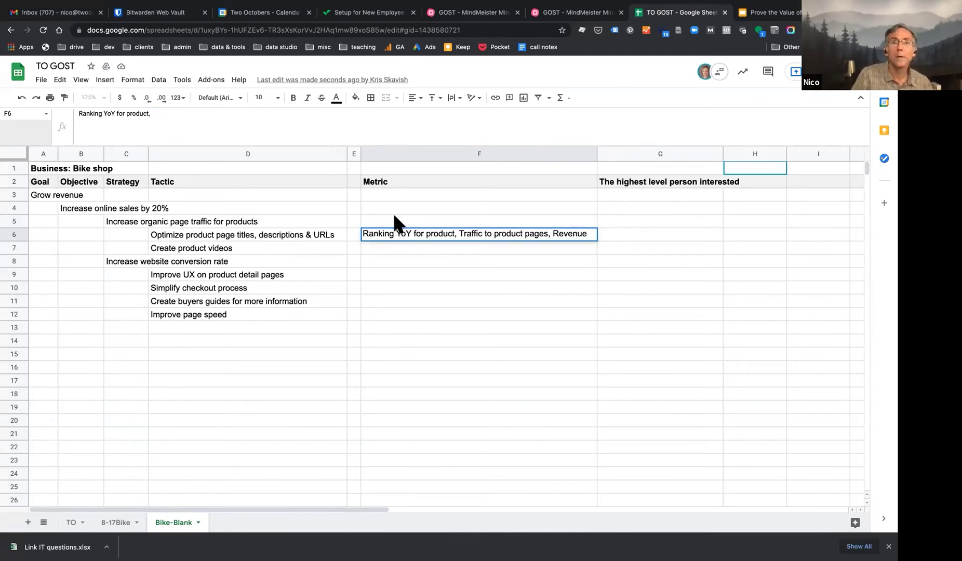
click(395, 221)
key(ctrl+v)
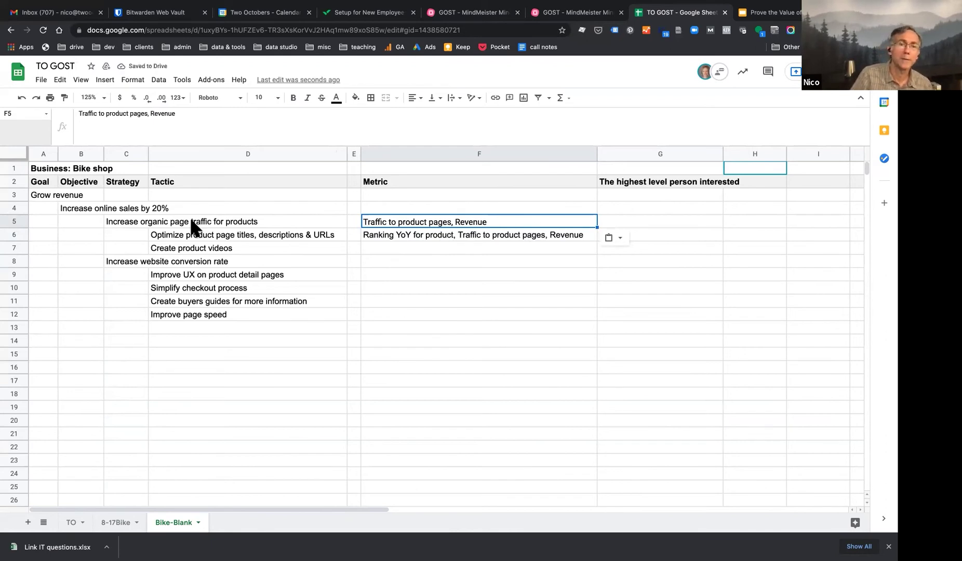
Enter "Online YoY" as the metric for the objective of increasing online sales by 20%.
click(133, 223)
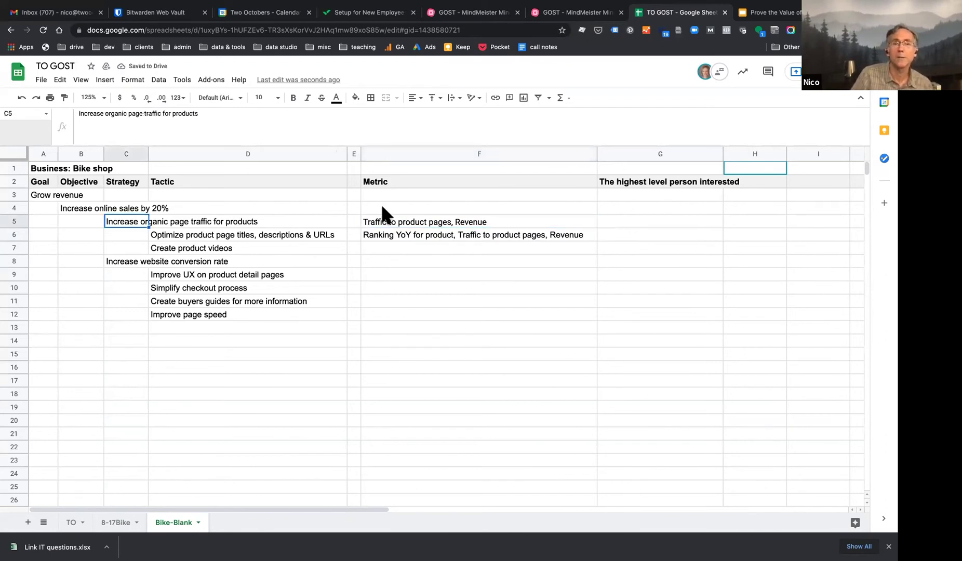
click(410, 223)
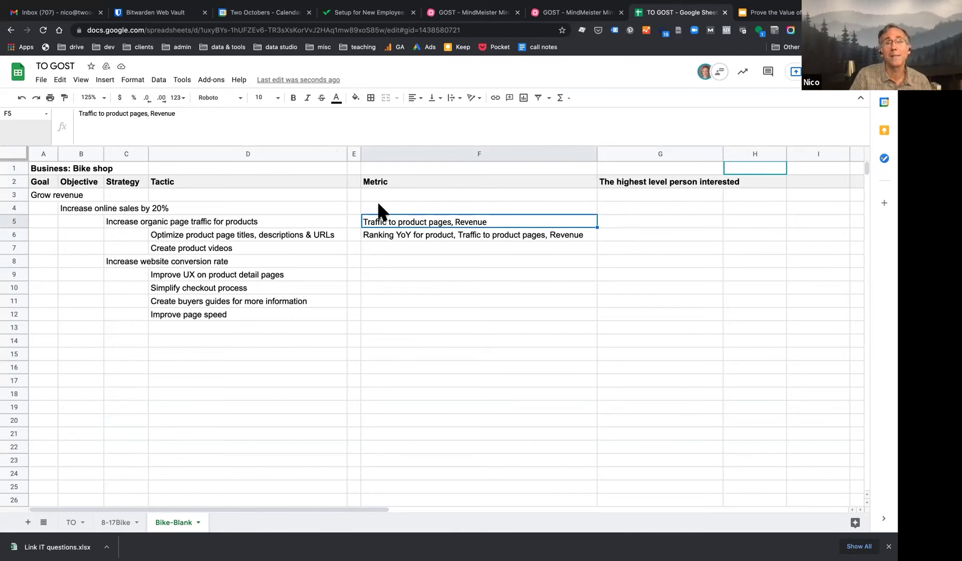
click(416, 210)
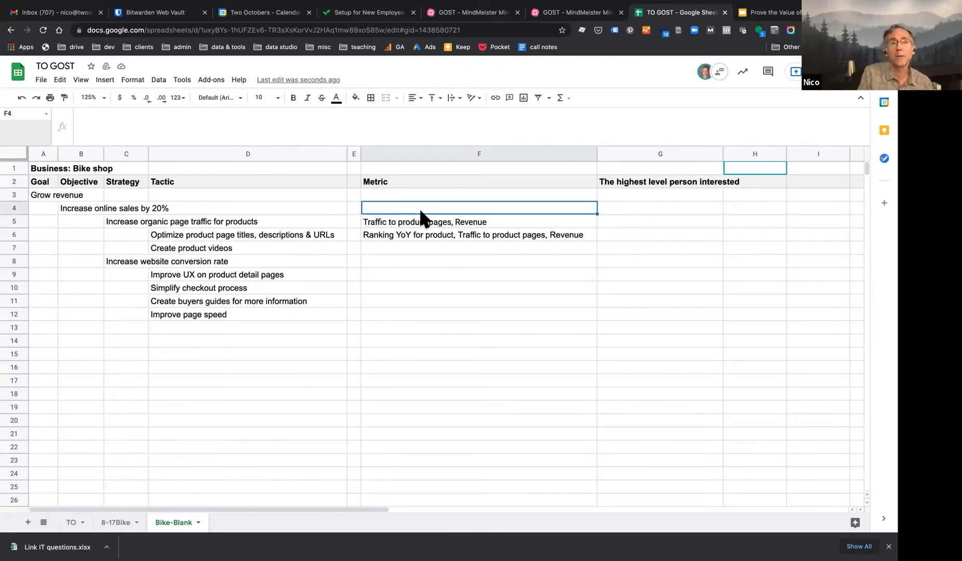
text(Online YoY)
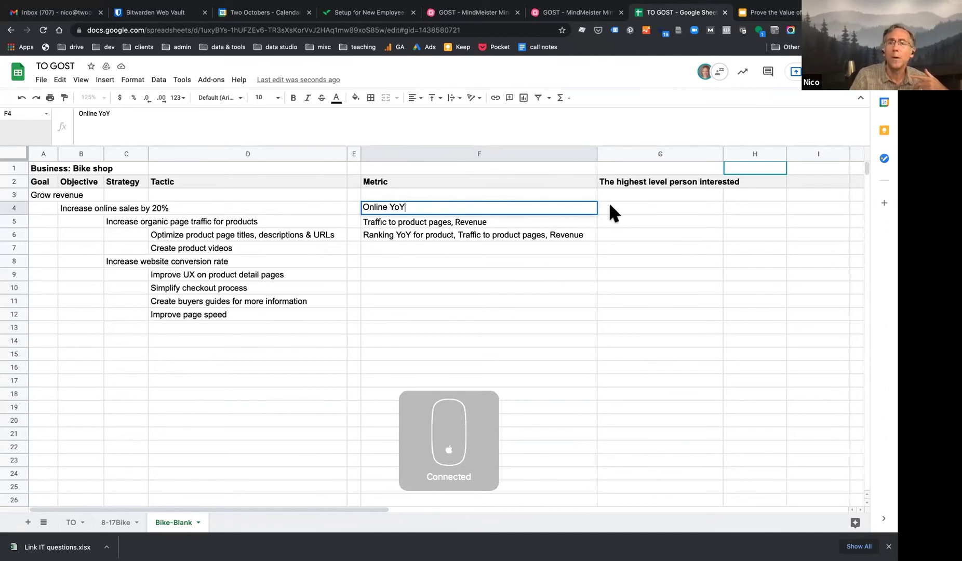
Enter "C-level" as the highest level person interested in the objective of increasing online sales by 20%.
click(626, 206)
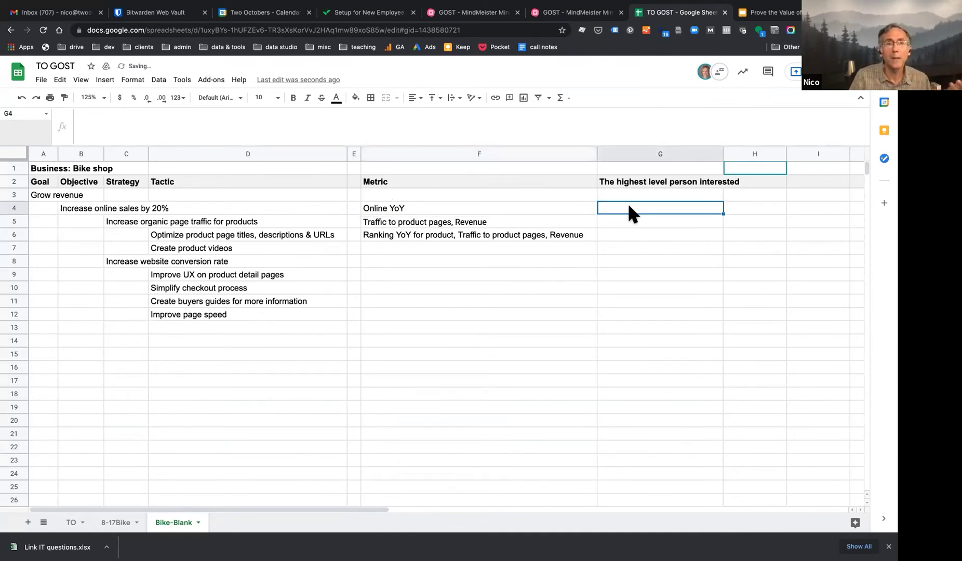
text(C-lev)
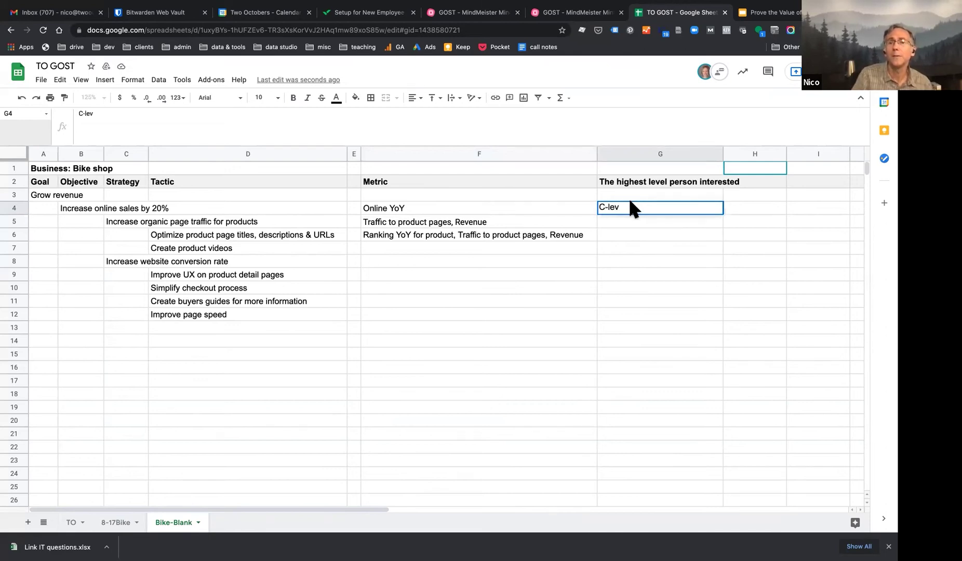
text(el)
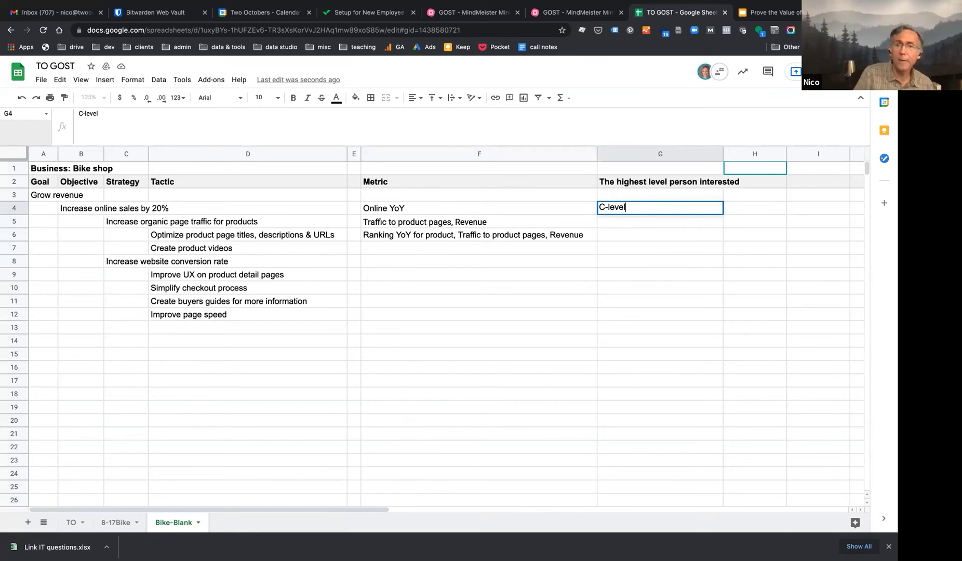
key(Return)
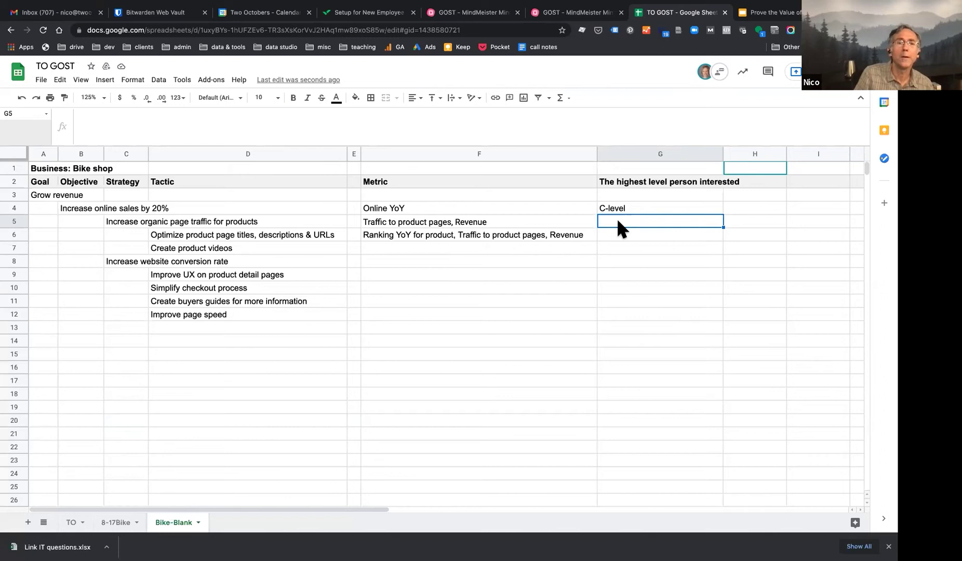
Enter "VP of Marketing" as the highest level person interested in the organic page traffic strategy.
text(VP)
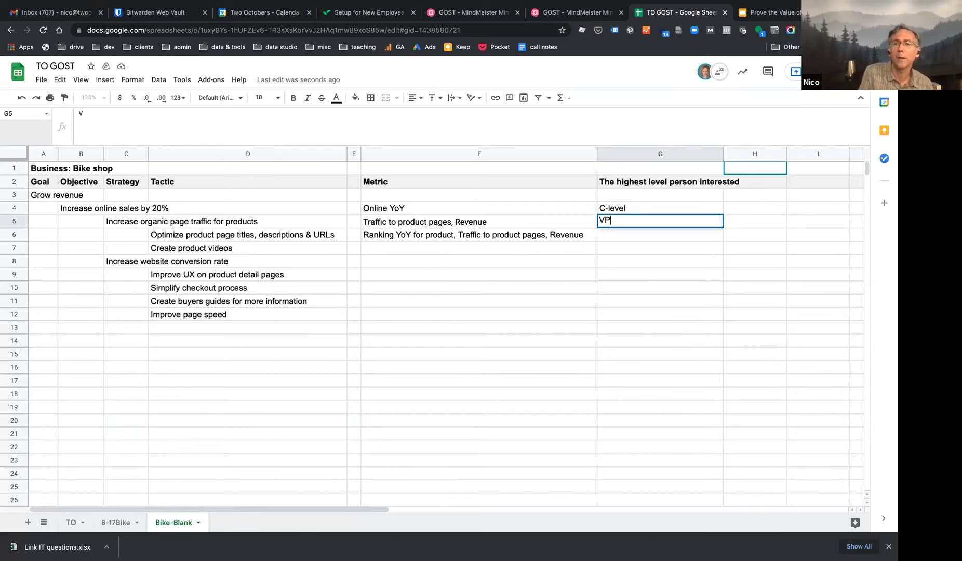
text( of)
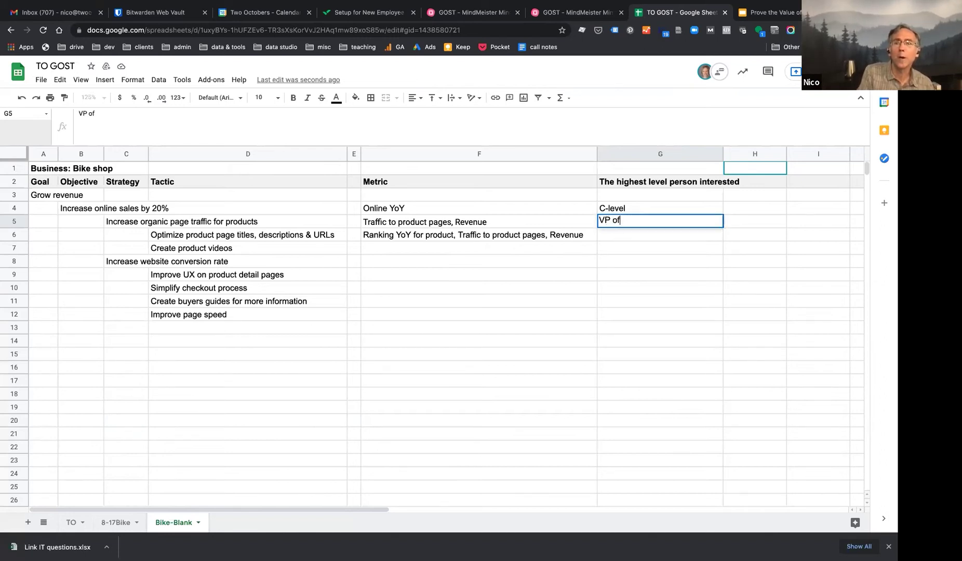
text( M)
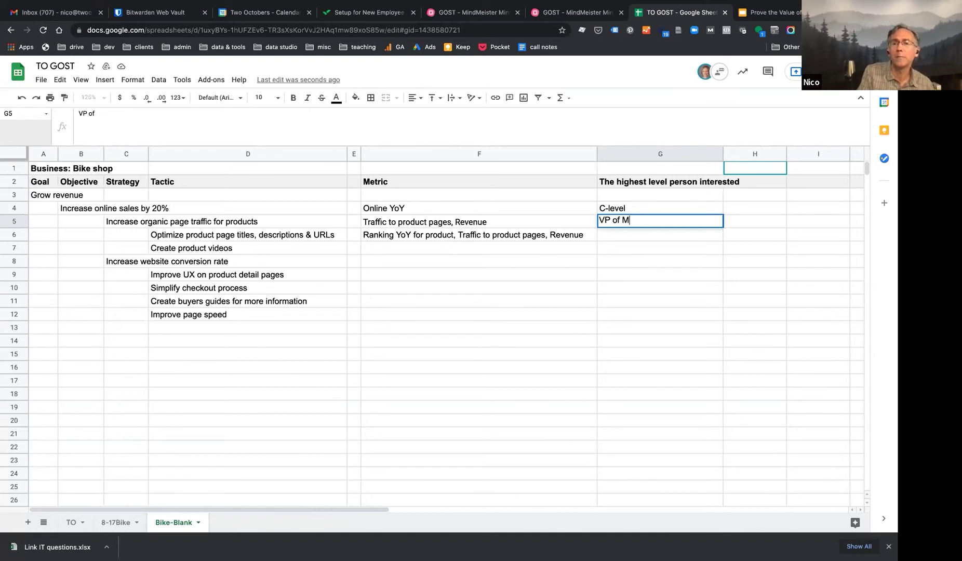
text(arketing)
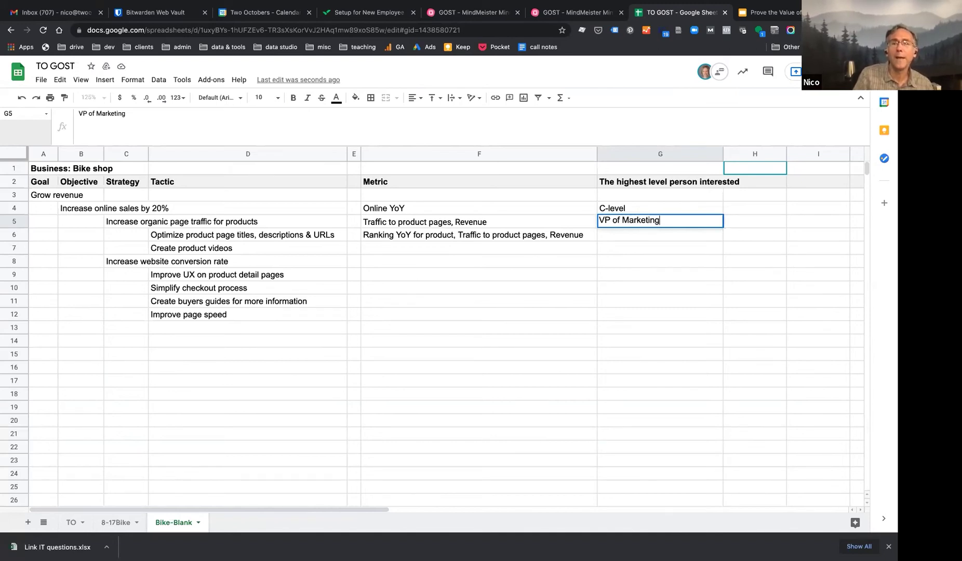
Enter "marketing mgr, SEO person" as the highest level person interested in the tactic of optimizing product page titles, descriptions and URLs.
click(617, 231)
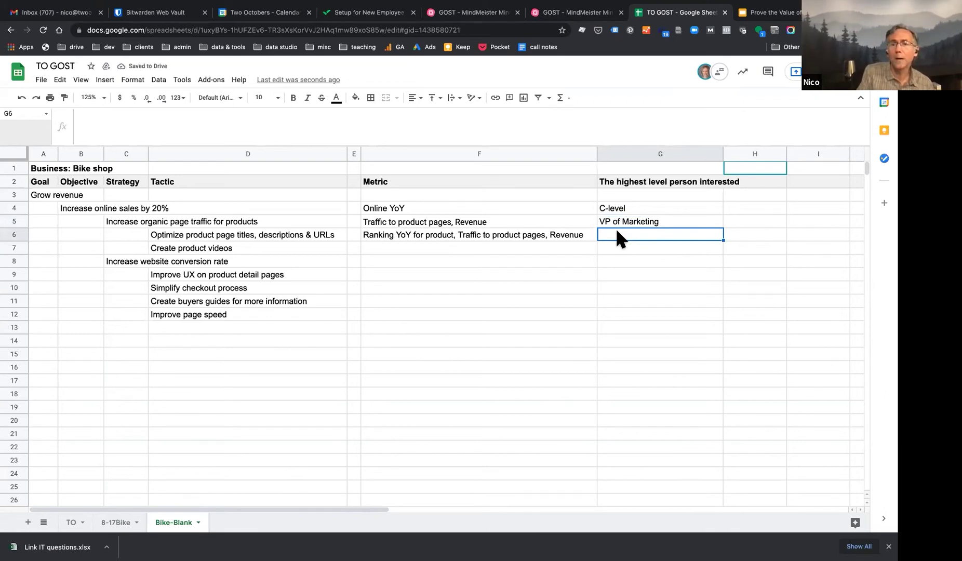
text(ma)
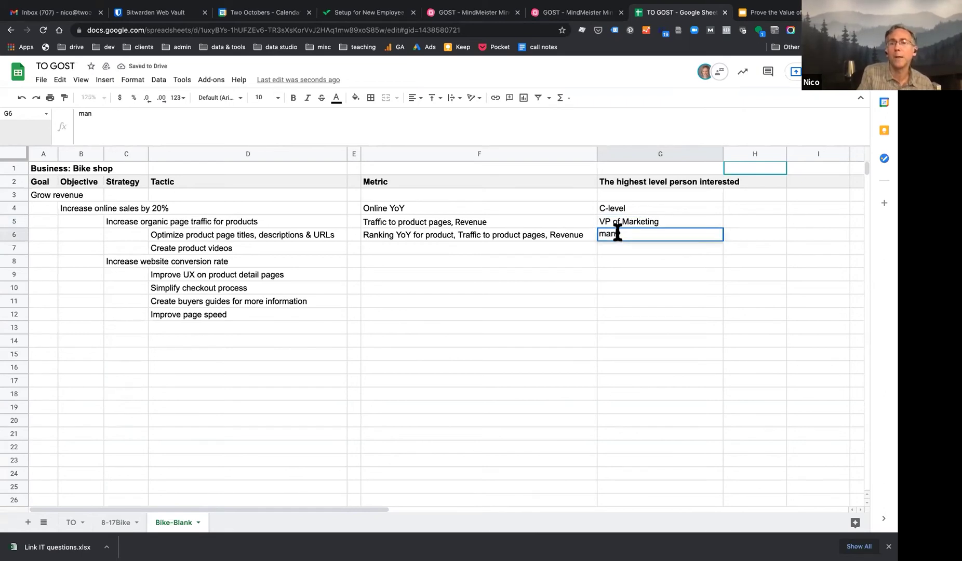
text(rketing)
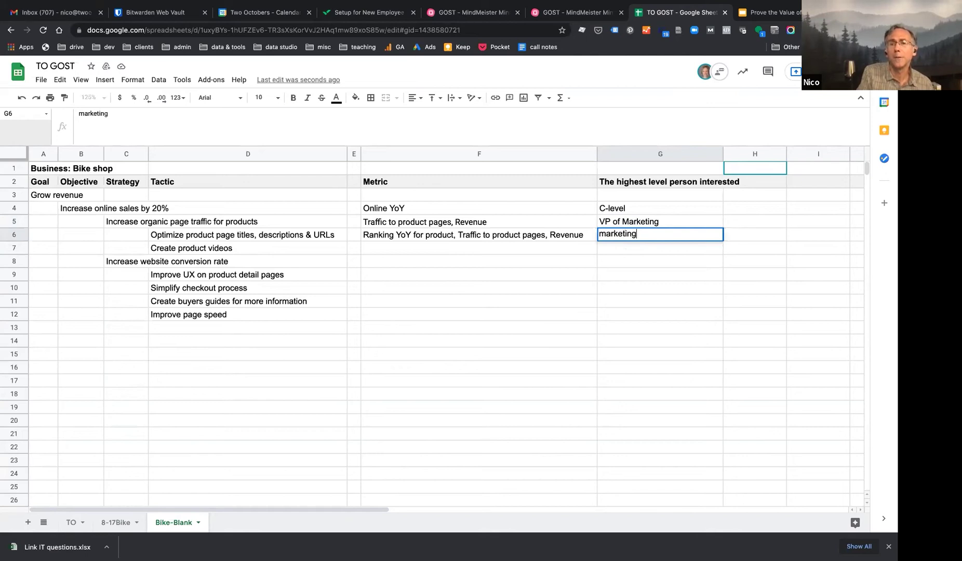
text( mgr, SEO person)
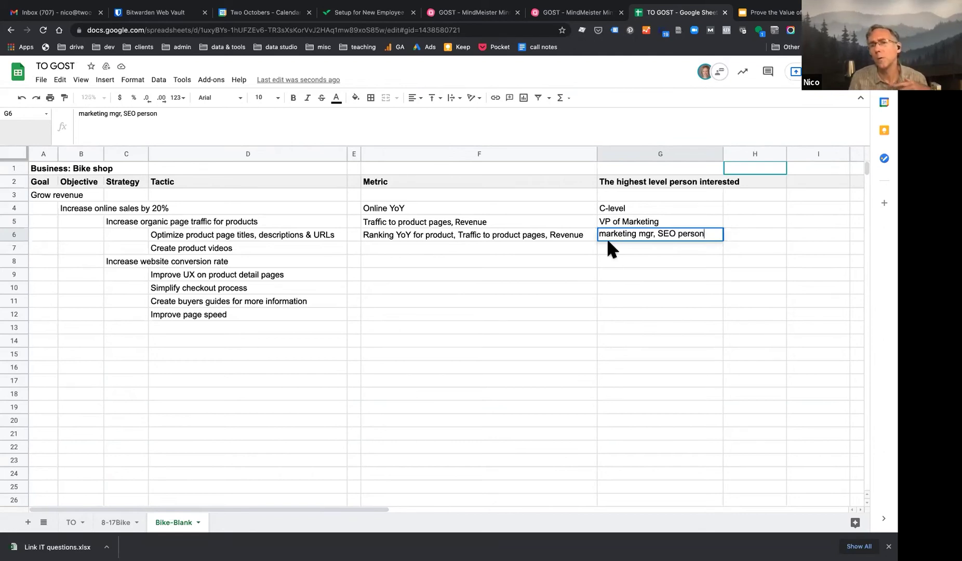
click(629, 271)
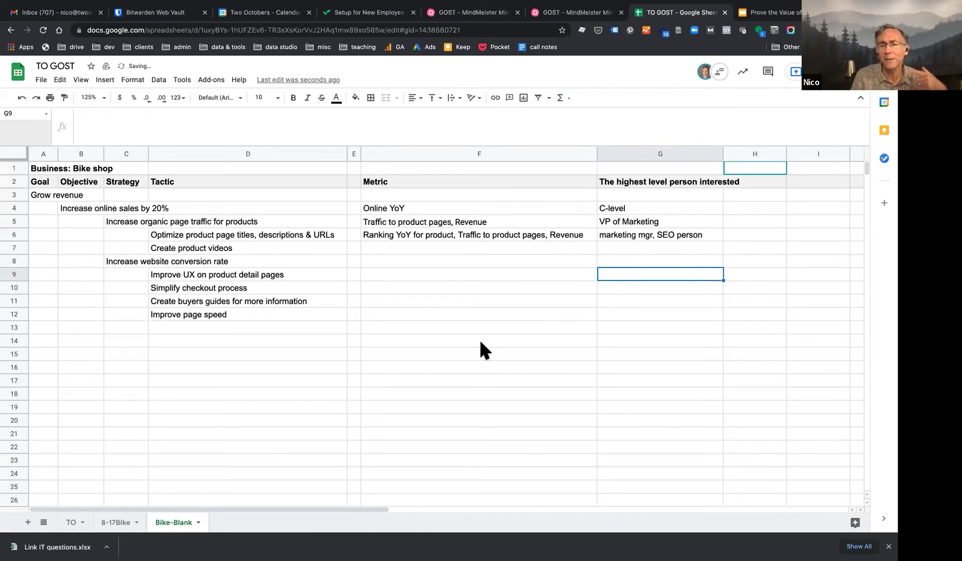
Review the completed 8-17Bike sheet, examining the product keyword metric and the person interested in the product videos tactic.
click(115, 522)
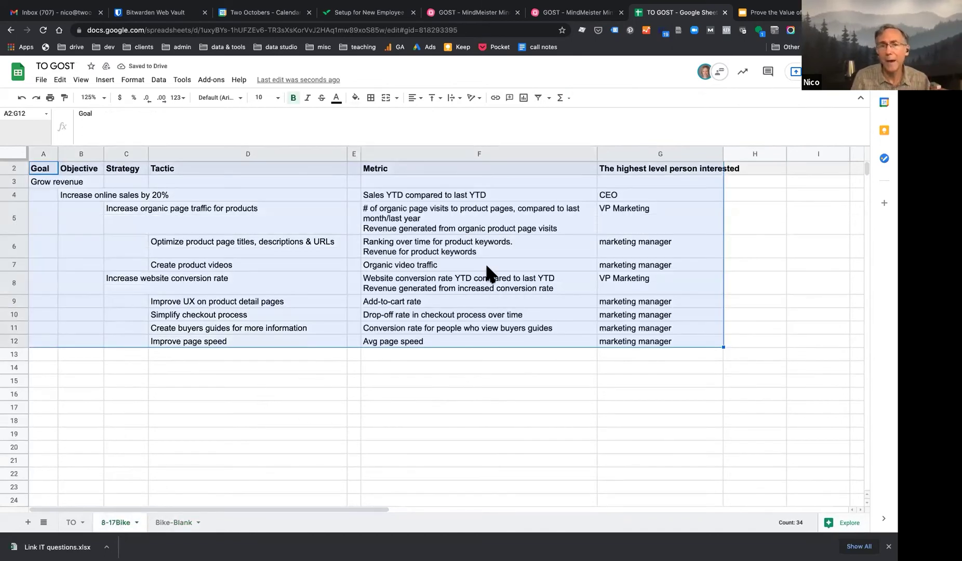
click(503, 249)
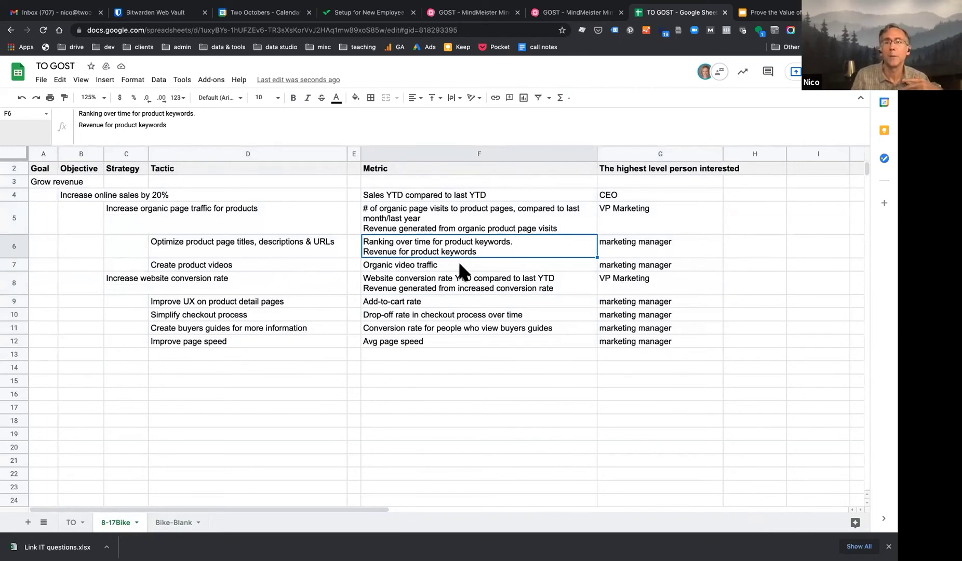
click(647, 264)
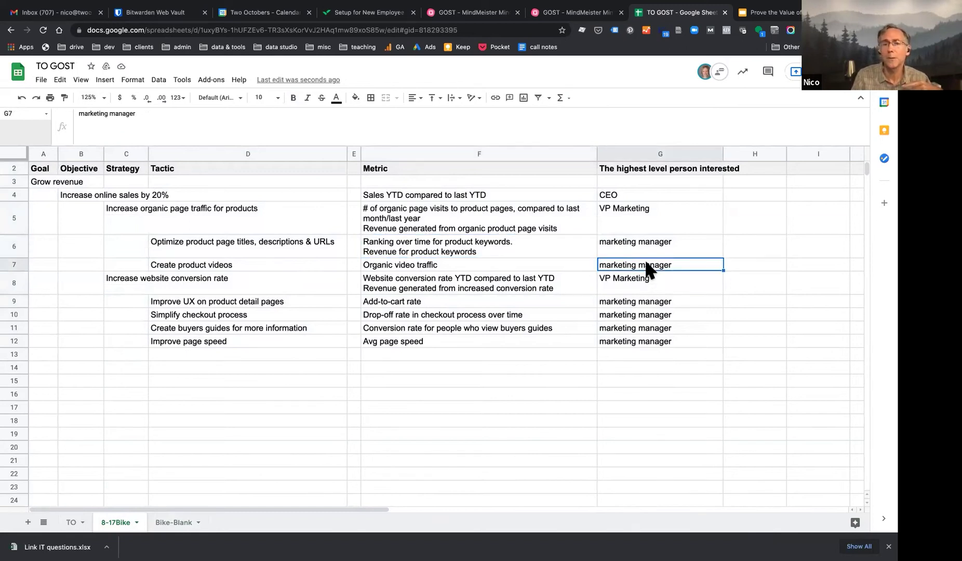